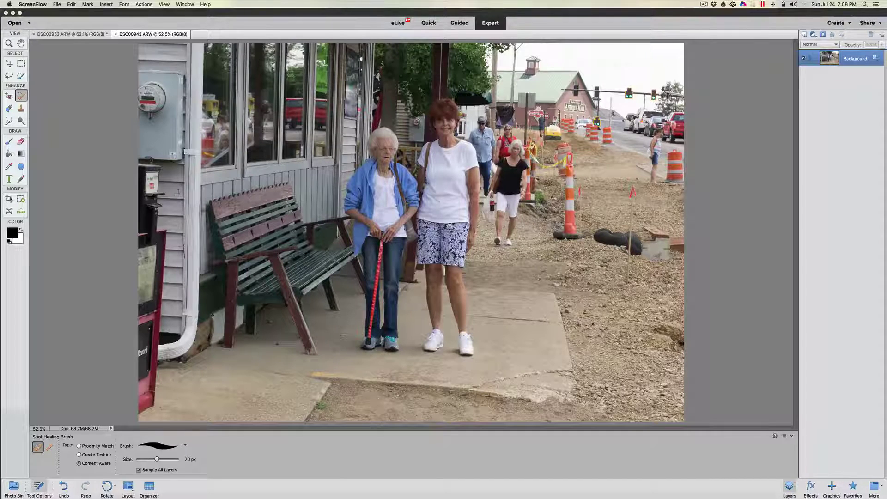
- Activate the Crop tool so a crop box appears over the photo
{"action": "key", "text": "c"}
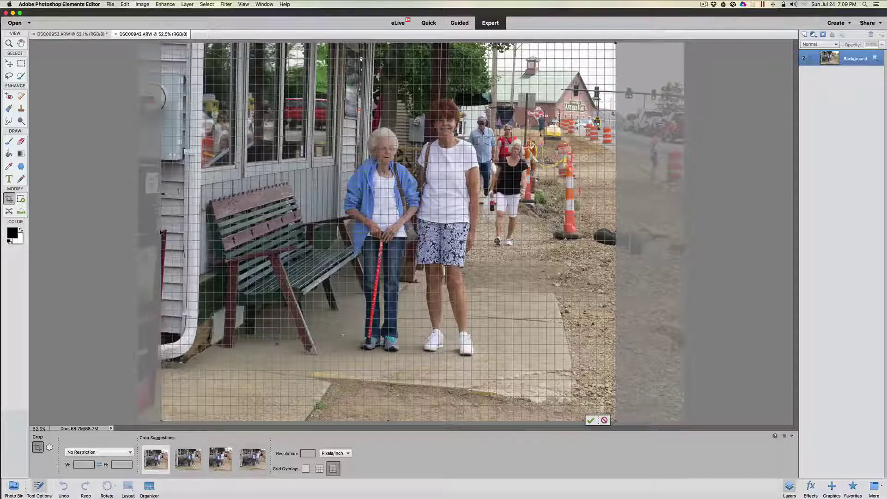
- Pull the crop's left, right, bottom and top edges in around the women and bench, then commit
{"action": "left_click_drag", "start_coordinate": [159, 231], "coordinate": [271, 227]}
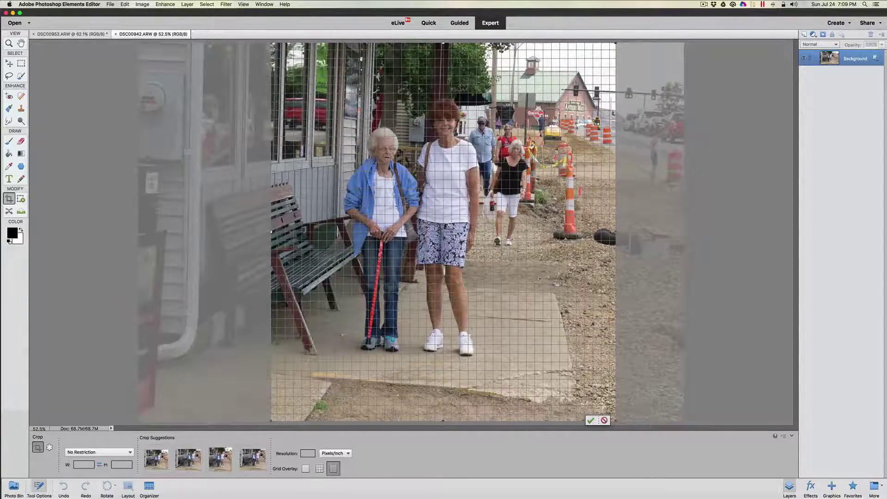
{"action": "left_click_drag", "start_coordinate": [614, 231], "coordinate": [483, 223]}
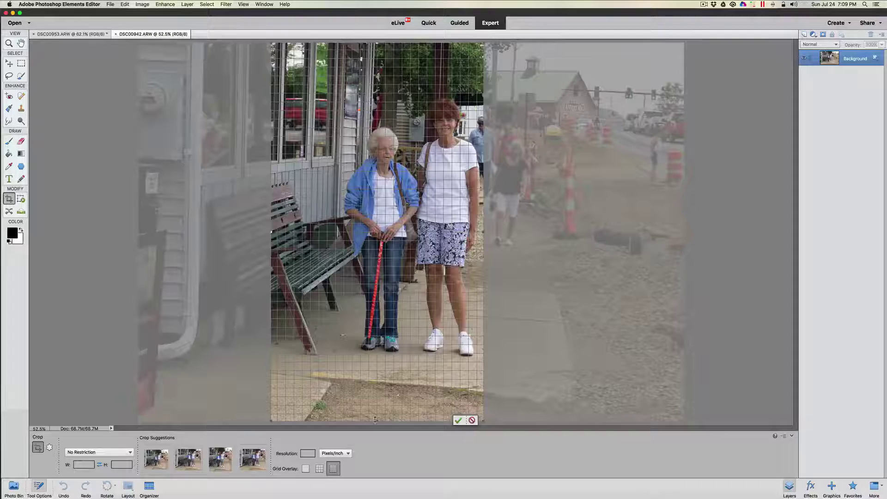
{"action": "left_click_drag", "start_coordinate": [375, 420], "coordinate": [377, 367]}
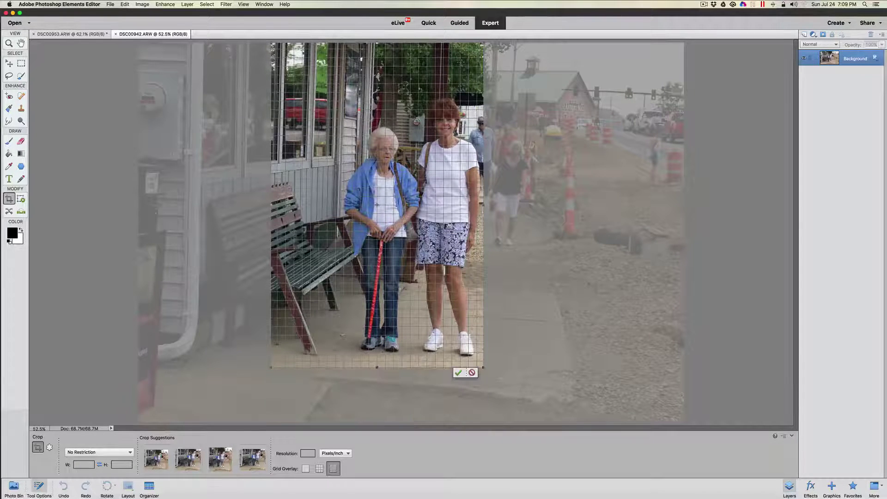
{"action": "mouse_move", "coordinate": [375, 41]}
{"action": "left_mouse_down"}
{"action": "mouse_move", "coordinate": [376, 92]}
{"action": "mouse_move", "coordinate": [377, 83]}
{"action": "left_mouse_up"}
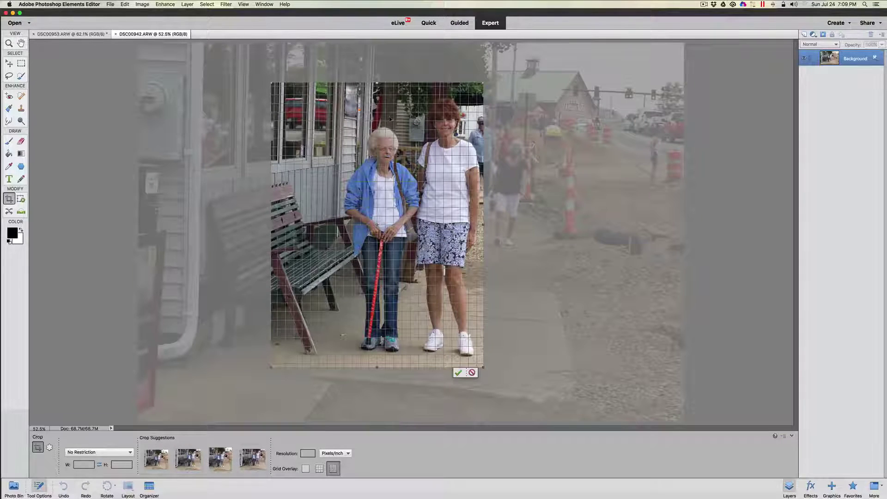
{"action": "left_click", "coordinate": [458, 373]}
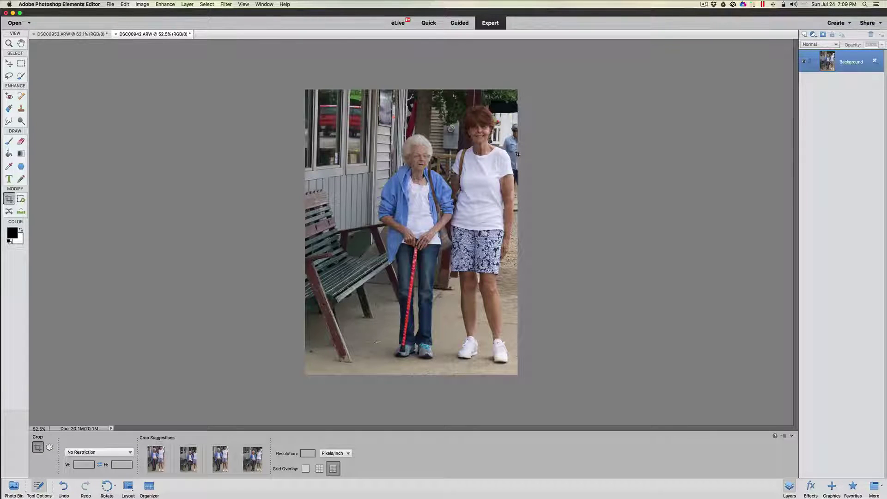
- Use Edit > Revert to discard the crop and restore the full street scene
{"action": "left_click", "coordinate": [125, 4]}
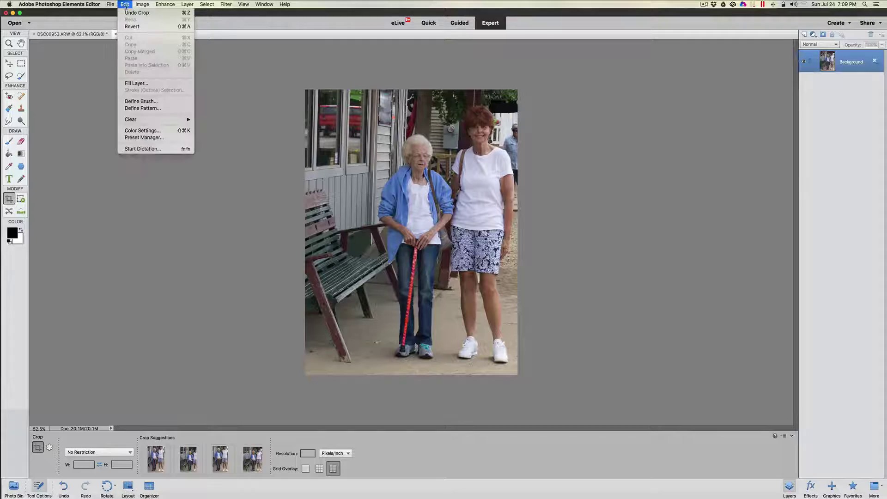
{"action": "left_click", "coordinate": [126, 27]}
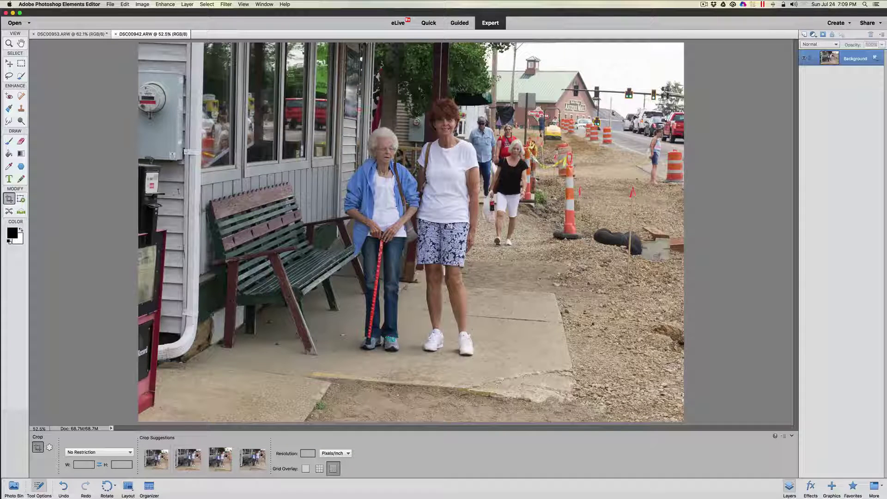
- Duplicate the Background into Layer 1 and select the Spot Healing Brush
{"action": "key", "text": "super+j"}
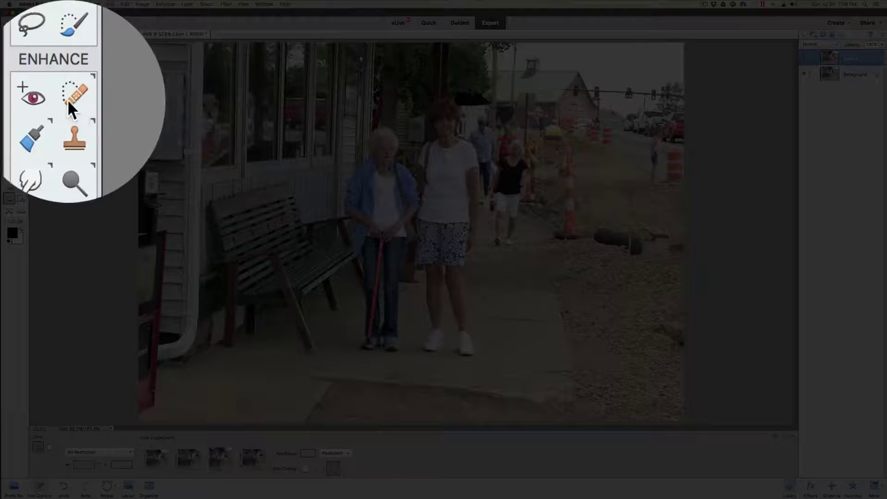
{"action": "left_click", "coordinate": [20, 96]}
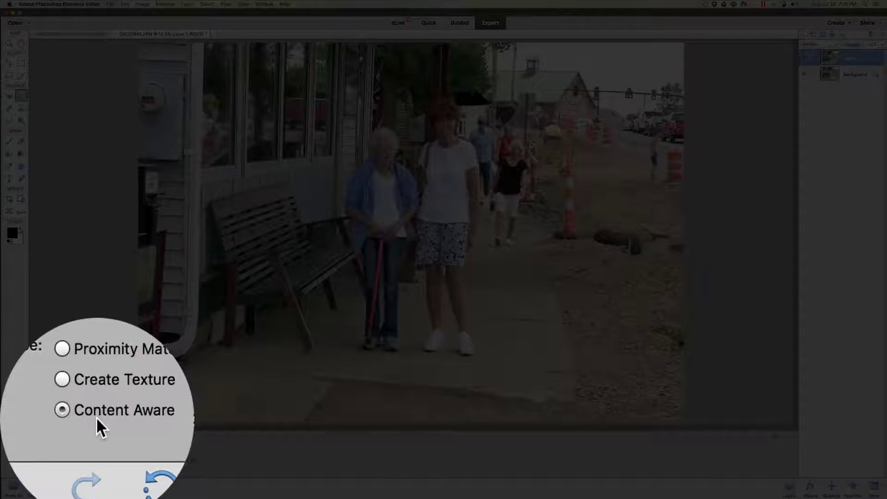
- Set the Spot Healing Brush type to Content Aware and shrink the brush to 150 px
{"action": "left_click", "coordinate": [97, 418]}
{"action": "left_click", "coordinate": [97, 418]}
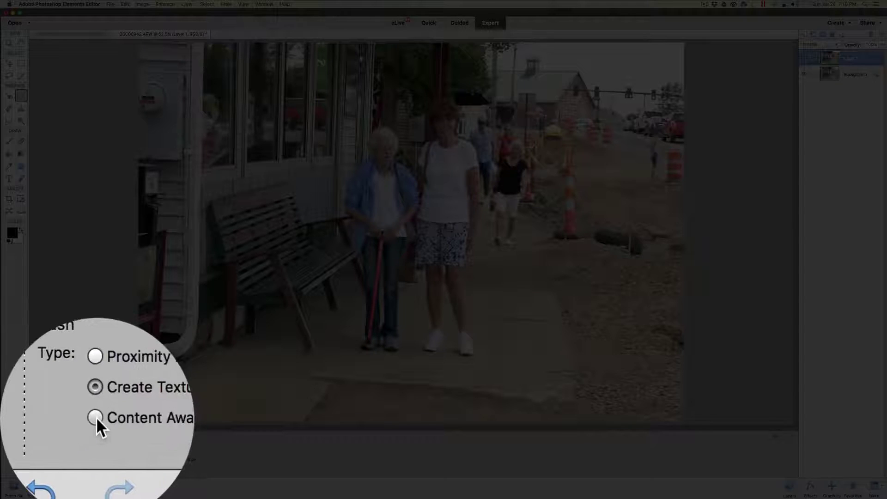
{"action": "left_click", "coordinate": [79, 463]}
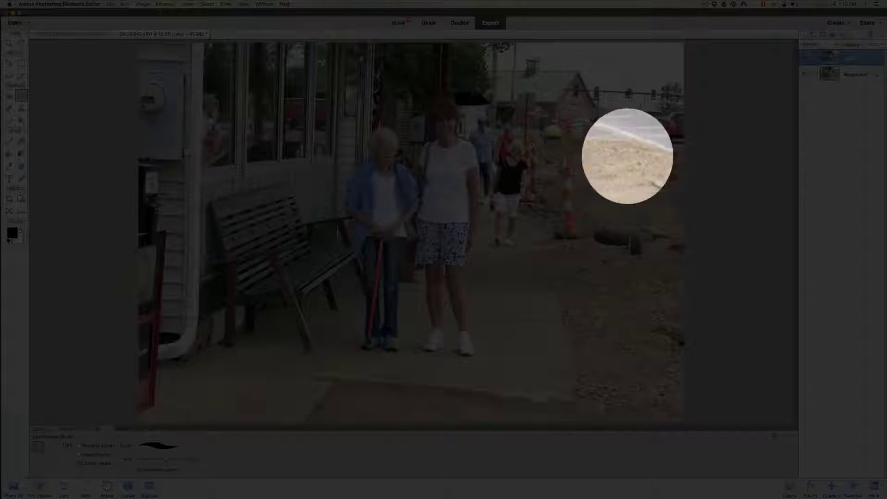
{"action": "key", "text": "bracketleft"}
{"action": "key", "text": "bracketleft"}
{"action": "key", "text": "bracketleft"}
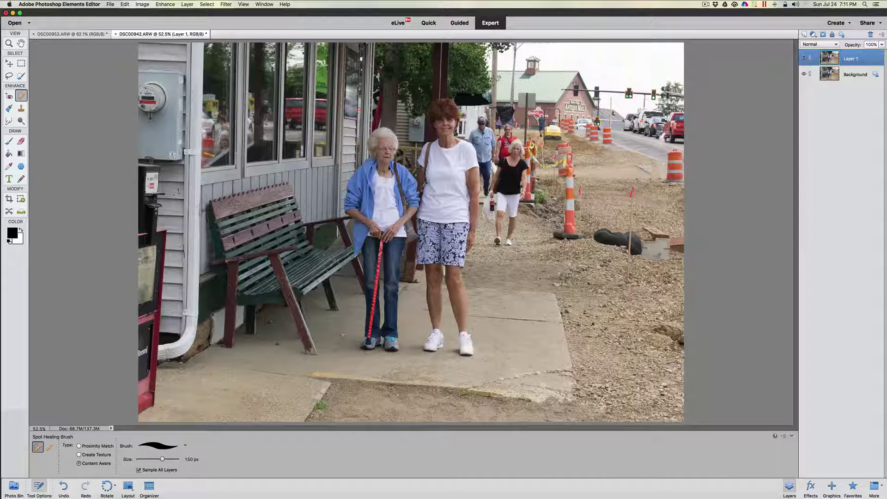
- Resize the brush to 250 px and heal away the woman in black walking behind
{"action": "key", "text": "bracketright"}
{"action": "key", "text": "bracketright"}
{"action": "key", "text": "bracketleft"}
{"action": "key", "text": "bracketleft"}
{"action": "key", "text": "bracketleft"}
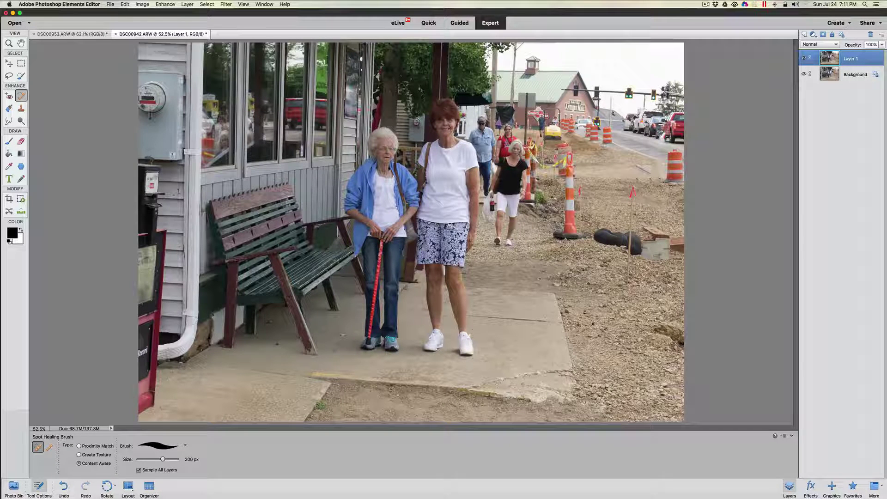
{"action": "left_click_drag", "start_coordinate": [522, 141], "coordinate": [518, 198]}
{"action": "mouse_move", "coordinate": [518, 187]}
{"action": "left_mouse_down"}
{"action": "mouse_move", "coordinate": [516, 200]}
{"action": "mouse_move", "coordinate": [513, 148]}
{"action": "mouse_move", "coordinate": [497, 189]}
{"action": "mouse_move", "coordinate": [517, 203]}
{"action": "left_mouse_up"}
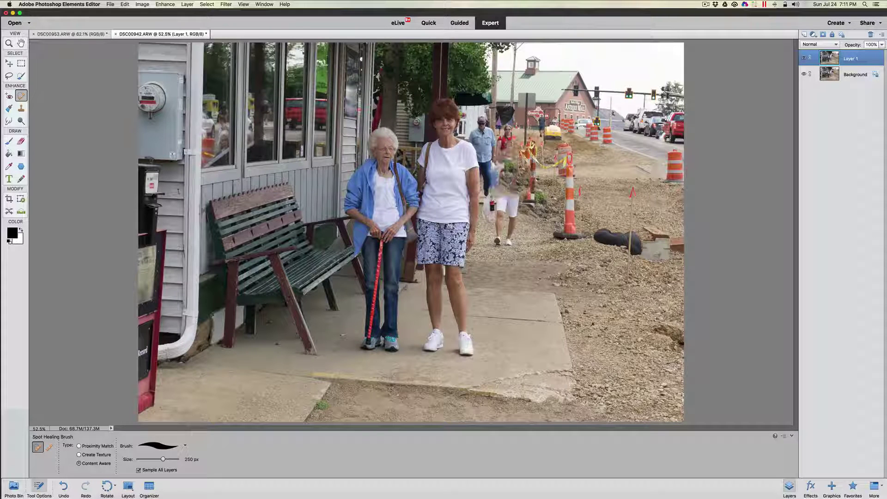
{"action": "left_click_drag", "start_coordinate": [519, 172], "coordinate": [513, 245]}
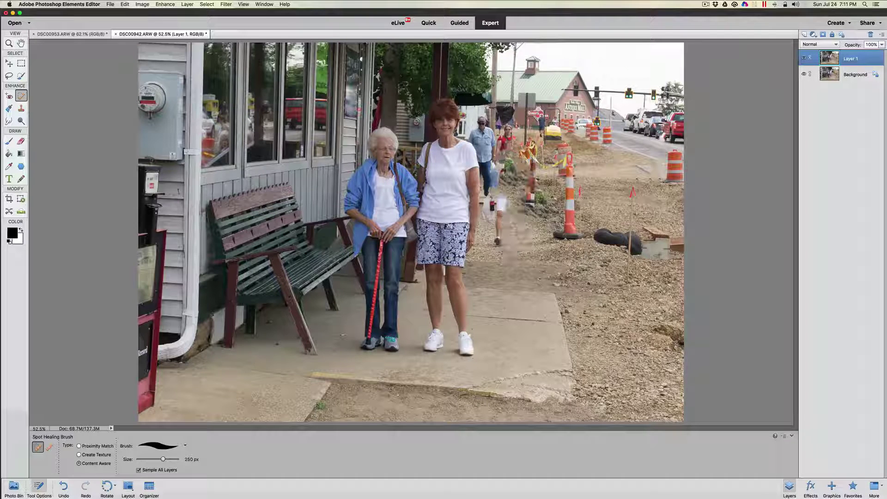
{"action": "mouse_move", "coordinate": [503, 200]}
{"action": "left_mouse_down"}
{"action": "mouse_move", "coordinate": [502, 236]}
{"action": "mouse_move", "coordinate": [492, 226]}
{"action": "mouse_move", "coordinate": [491, 192]}
{"action": "left_mouse_up"}
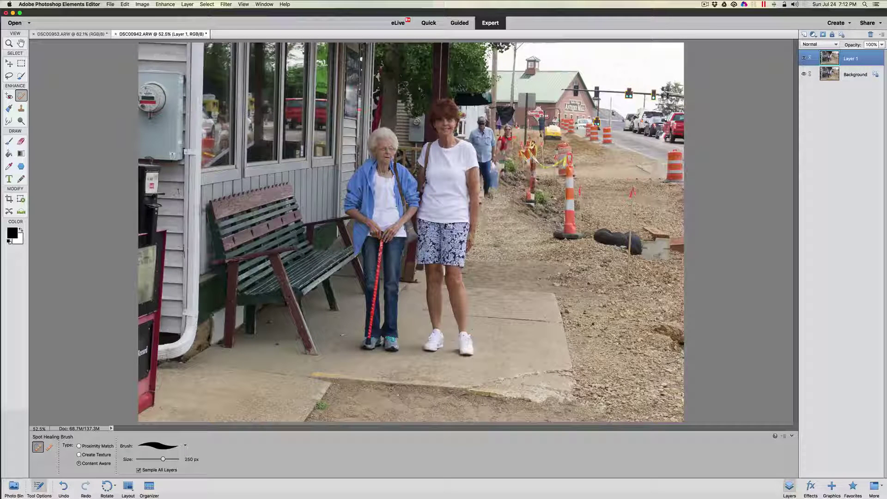
- Heal out the woman in red with a 200 px Spot Healing Brush
{"action": "key", "text": "bracketleft"}
{"action": "key", "text": "bracketleft"}
{"action": "key", "text": "bracketleft"}
{"action": "key", "text": "bracketleft"}
{"action": "key", "text": "bracketleft"}
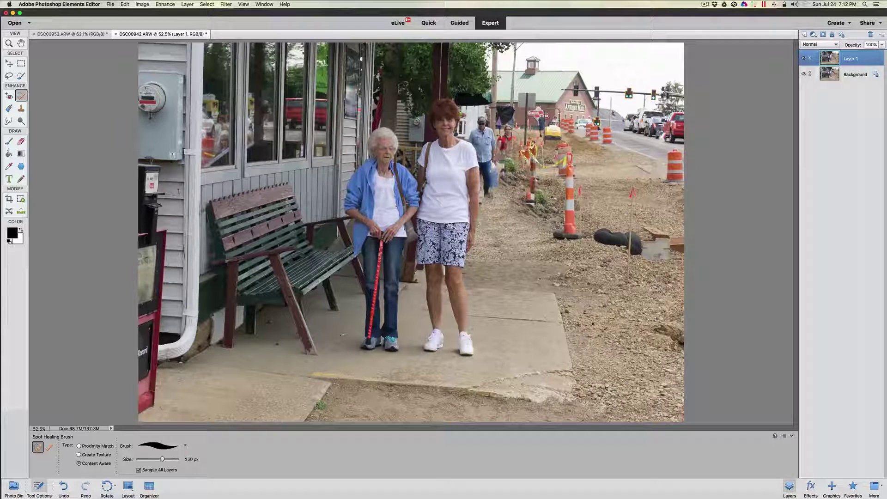
{"action": "key", "text": "bracketright"}
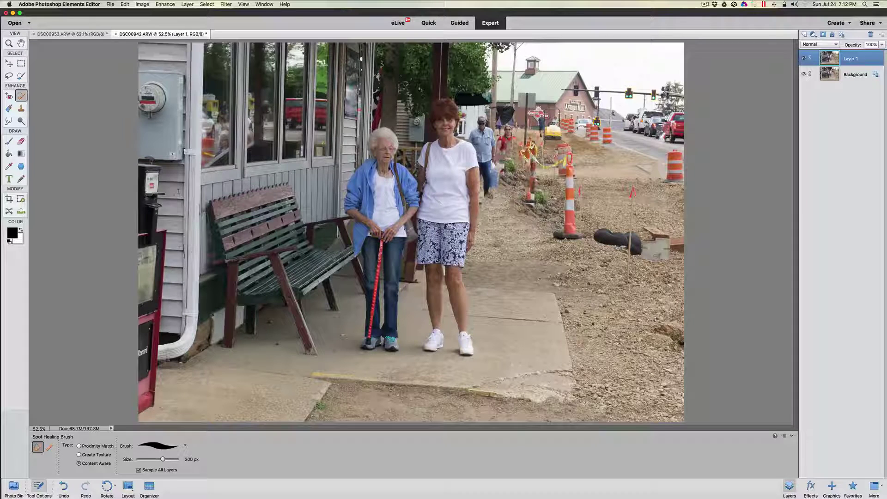
{"action": "left_click_drag", "start_coordinate": [507, 113], "coordinate": [506, 162]}
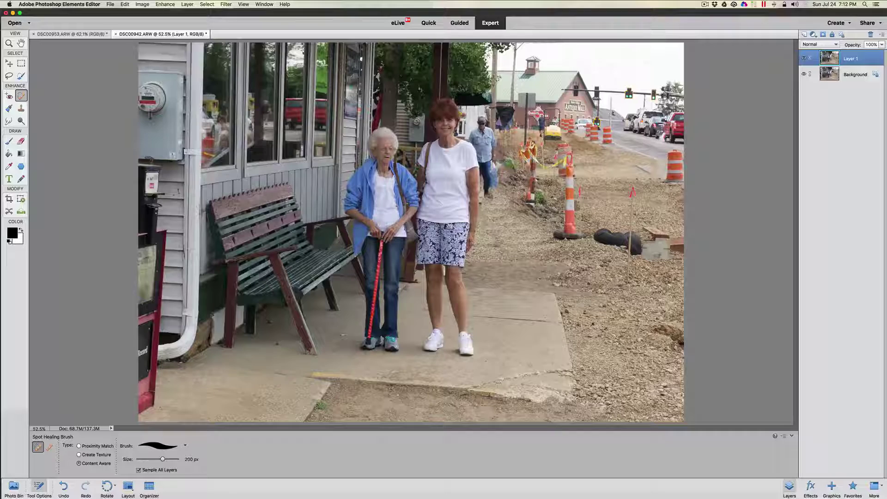
{"action": "key", "text": "bracketleft"}
{"action": "key", "text": "bracketleft"}
{"action": "key", "text": "bracketleft"}
{"action": "key", "text": "bracketleft"}
- Paint out the background pedestrian right of the woman in white using a 175 px brush
{"action": "mouse_move", "coordinate": [479, 117]}
{"action": "left_mouse_down"}
{"action": "mouse_move", "coordinate": [475, 132]}
{"action": "mouse_move", "coordinate": [492, 133]}
{"action": "mouse_move", "coordinate": [484, 130]}
{"action": "mouse_move", "coordinate": [497, 208]}
{"action": "left_mouse_up"}
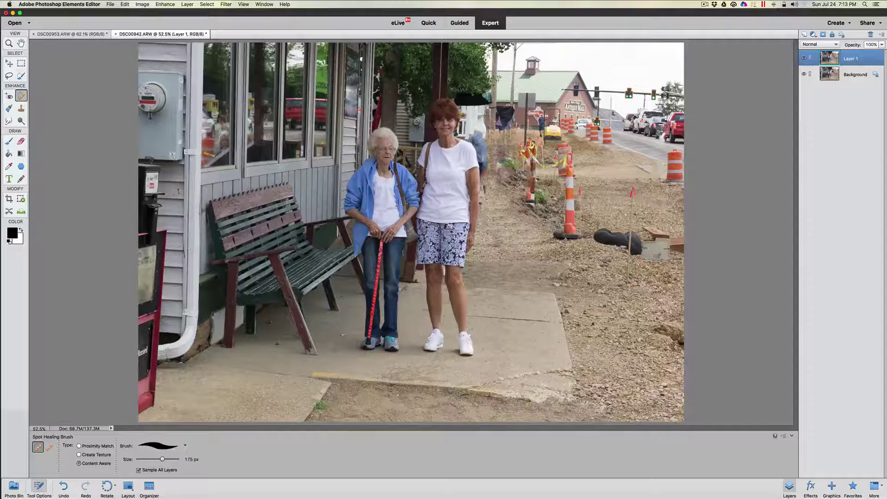
{"action": "key", "text": "p"}
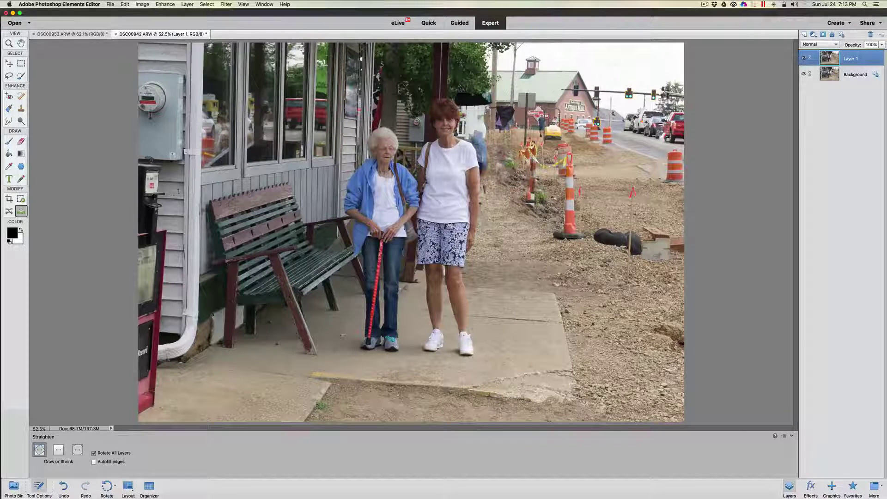
{"action": "left_click", "coordinate": [21, 95]}
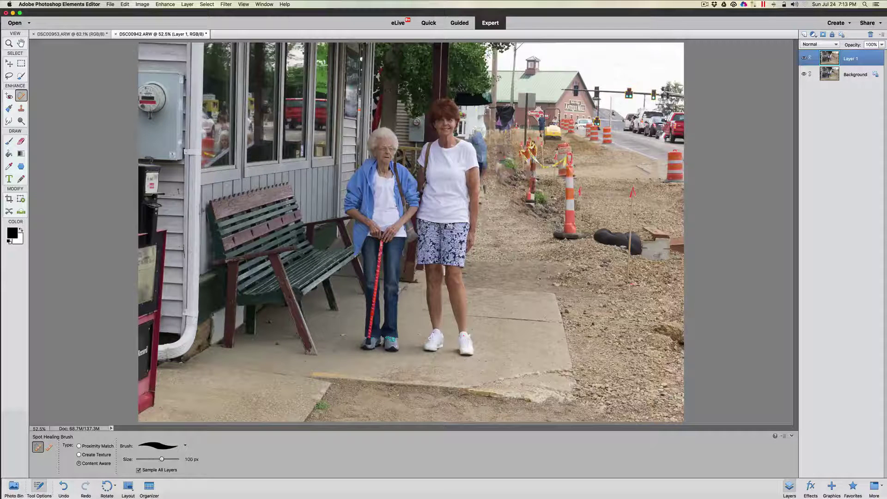
{"action": "key", "text": "bracketright"}
{"action": "key", "text": "bracketright"}
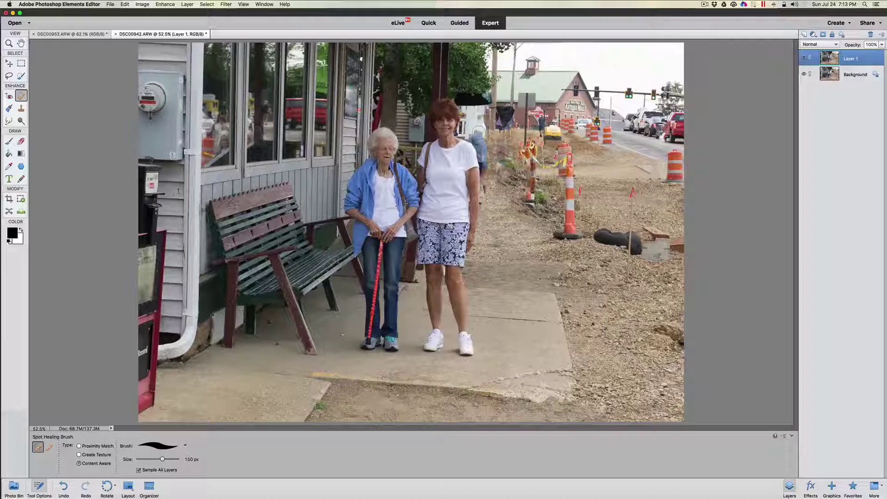
{"action": "key", "text": "bracketright"}
{"action": "mouse_move", "coordinate": [478, 131]}
{"action": "left_mouse_down"}
{"action": "mouse_move", "coordinate": [487, 196]}
{"action": "mouse_move", "coordinate": [499, 195]}
{"action": "left_mouse_up"}
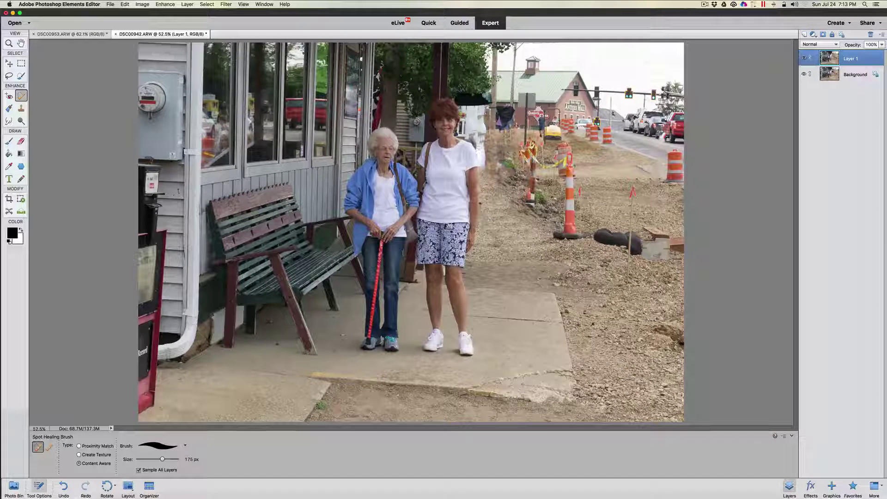
- Touch up the leftover spots beside the woman's head with a 90 px brush
{"action": "key", "text": "bracketleft"}
{"action": "key", "text": "bracketleft"}
{"action": "key", "text": "bracketleft"}
{"action": "key", "text": "bracketleft"}
{"action": "left_click_drag", "start_coordinate": [468, 131], "coordinate": [480, 152]}
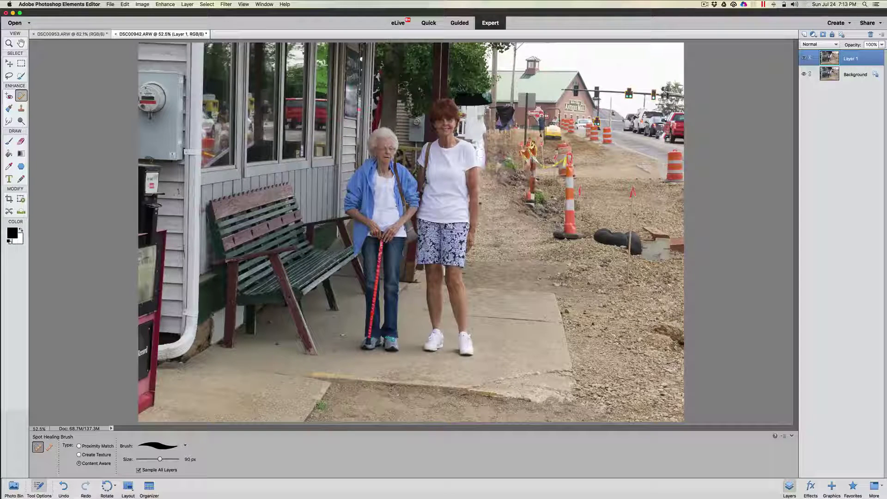
{"action": "left_click_drag", "start_coordinate": [478, 119], "coordinate": [482, 157]}
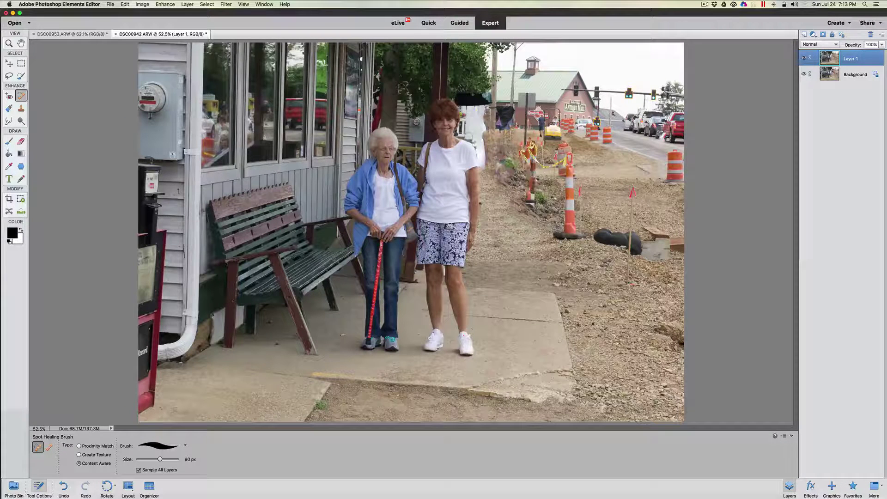
{"action": "left_click", "coordinate": [472, 140]}
- Heal the small marks beside the woman's head and arm with a 60 px brush
{"action": "key", "text": "bracketleft"}
{"action": "key", "text": "bracketleft"}
{"action": "key", "text": "bracketleft"}
{"action": "key", "text": "bracketleft"}
{"action": "left_click", "coordinate": [469, 139]}
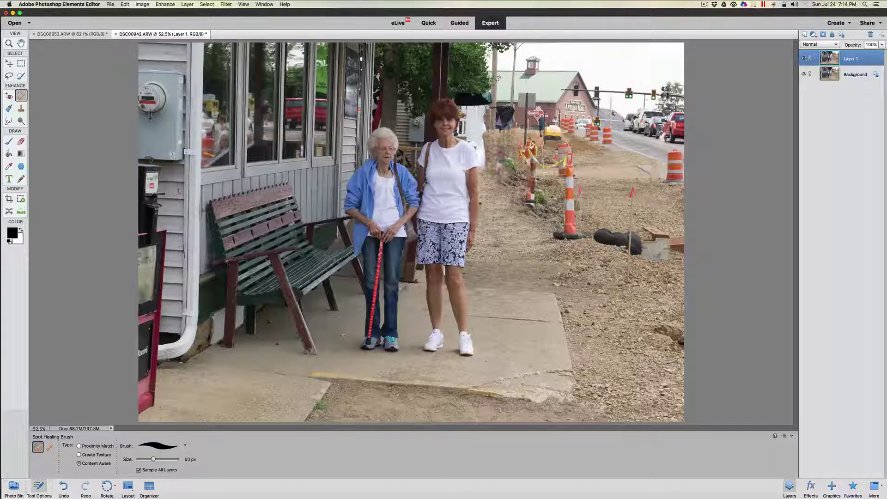
{"action": "left_click", "coordinate": [476, 147]}
{"action": "left_click", "coordinate": [478, 150]}
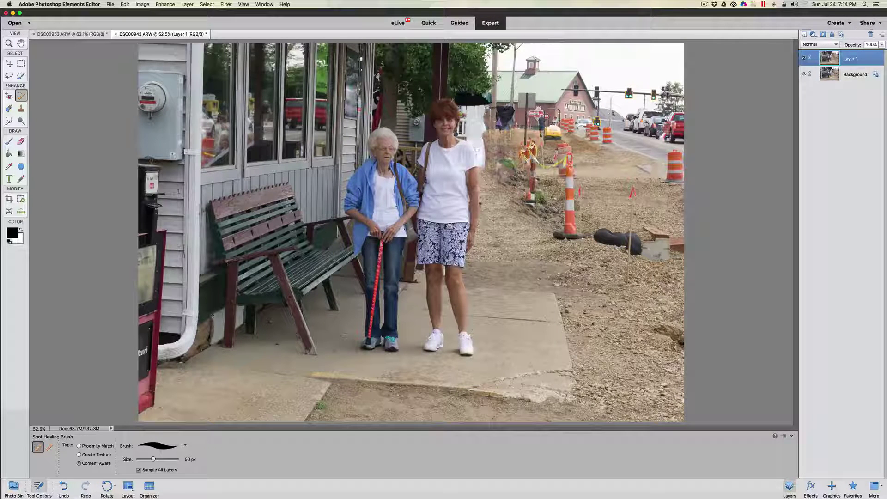
{"action": "left_click", "coordinate": [479, 157]}
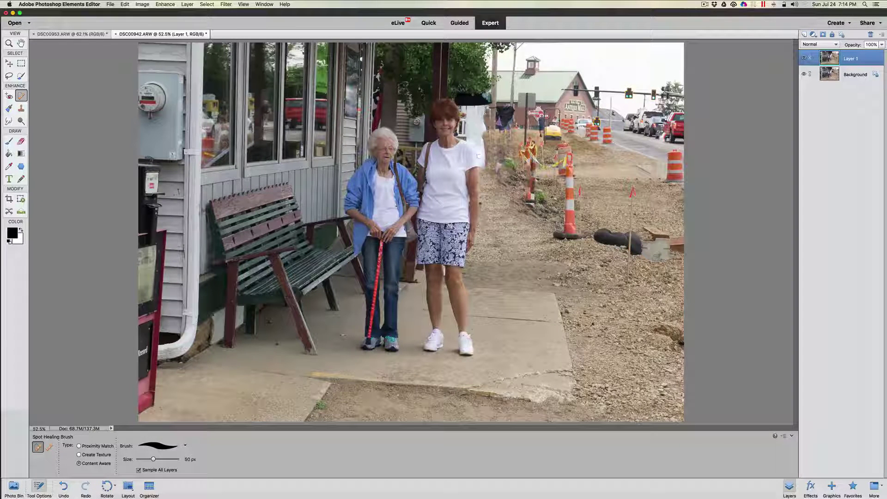
{"action": "left_click_drag", "start_coordinate": [472, 142], "coordinate": [478, 157]}
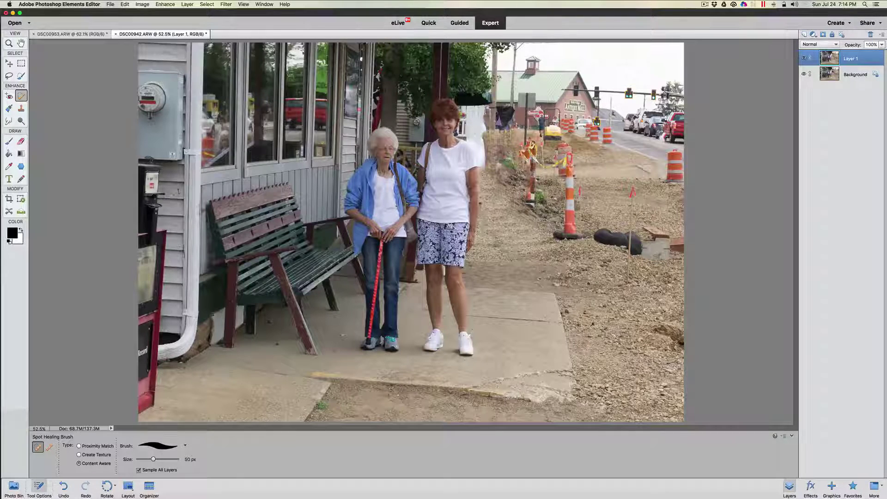
- Heal the area beside the woman's shoulder using 125 px and 150 px brushes
{"action": "key", "text": "bracketright"}
{"action": "key", "text": "bracketright"}
{"action": "key", "text": "bracketright"}
{"action": "key", "text": "bracketright"}
{"action": "key", "text": "bracketright"}
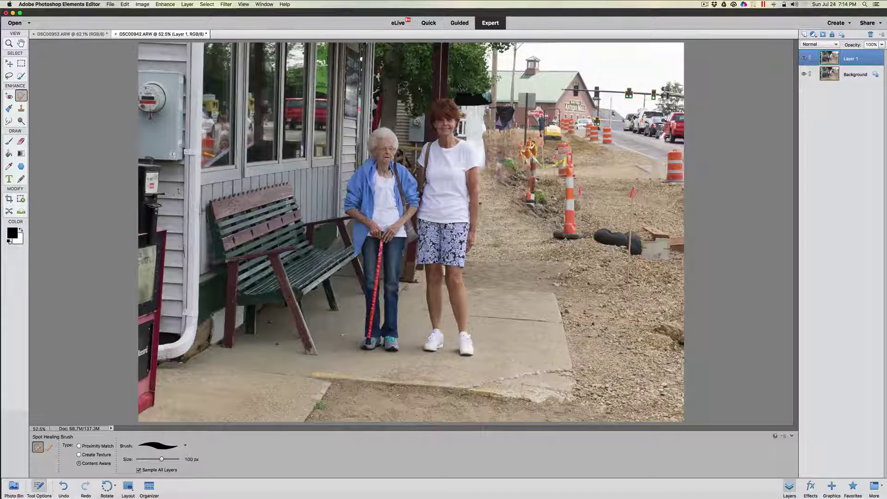
{"action": "key", "text": "bracketright"}
{"action": "key", "text": "bracketright"}
{"action": "key", "text": "bracketright"}
{"action": "key", "text": "bracketright"}
{"action": "key", "text": "bracketleft"}
{"action": "left_click_drag", "start_coordinate": [491, 165], "coordinate": [487, 139]}
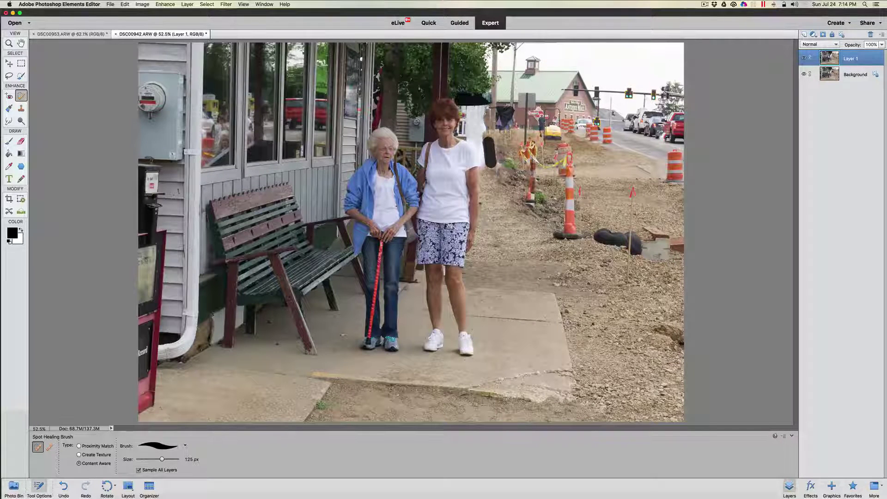
{"action": "key", "text": "bracketright"}
{"action": "left_click_drag", "start_coordinate": [502, 141], "coordinate": [501, 167]}
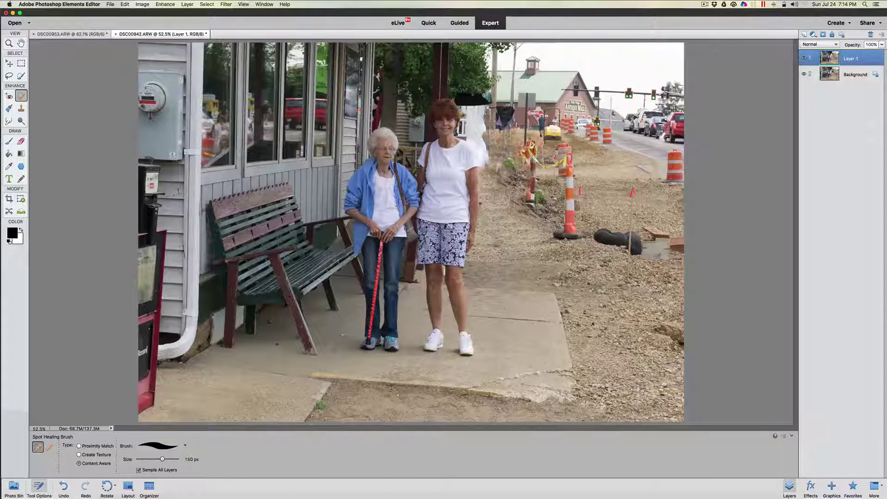
- With a 90 px brush, heal the gravel and white blur beside the woman's head
{"action": "key", "text": "bracketleft"}
{"action": "key", "text": "bracketleft"}
{"action": "key", "text": "bracketleft"}
{"action": "left_click_drag", "start_coordinate": [497, 163], "coordinate": [495, 175]}
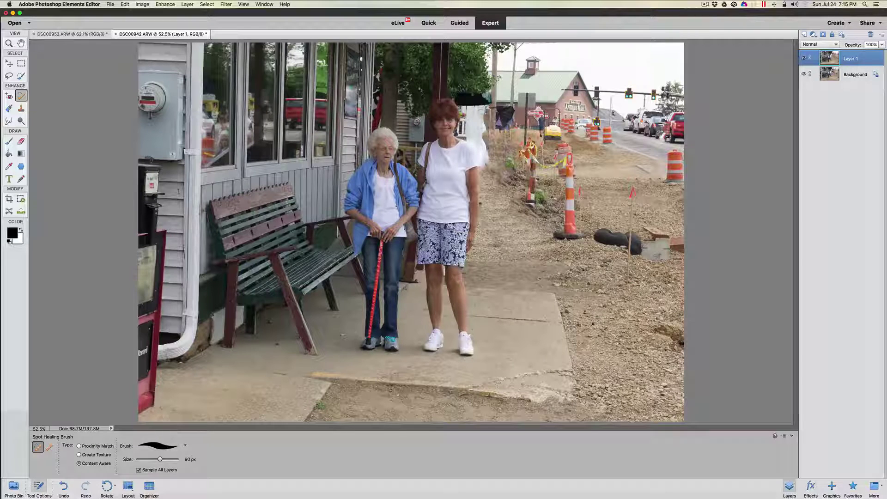
{"action": "left_click_drag", "start_coordinate": [487, 116], "coordinate": [486, 135]}
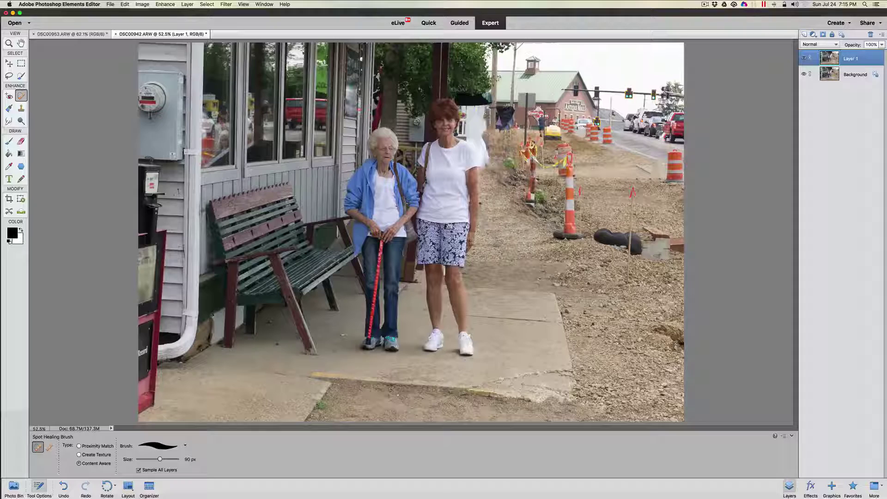
{"action": "left_click_drag", "start_coordinate": [486, 129], "coordinate": [485, 169]}
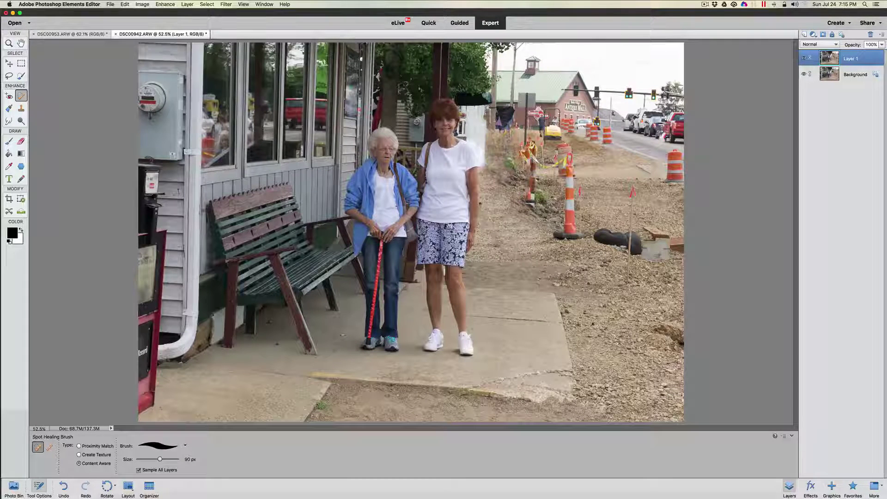
{"action": "left_click_drag", "start_coordinate": [485, 104], "coordinate": [485, 128]}
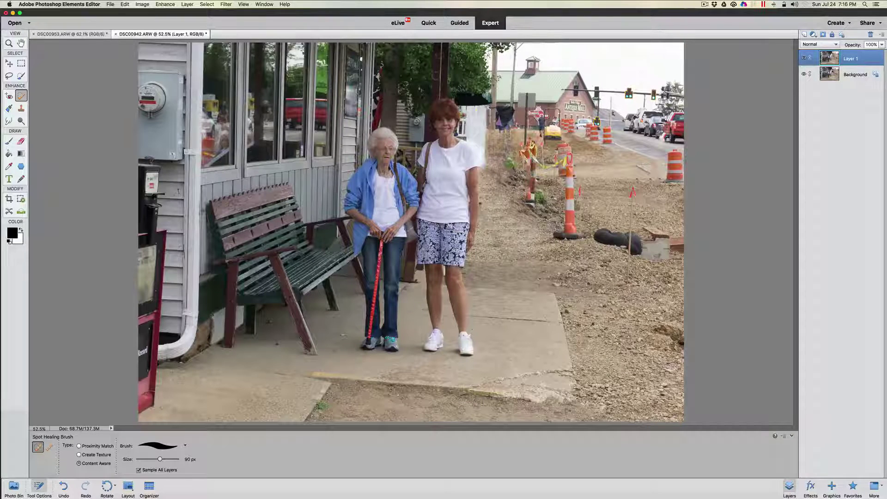
- Heal the pole at the top with a 175 px brush and the foliage above at 125 px
{"action": "key", "text": "bracketright"}
{"action": "key", "text": "bracketright"}
{"action": "key", "text": "bracketright"}
{"action": "key", "text": "bracketright"}
{"action": "key", "text": "bracketright"}
{"action": "key", "text": "bracketright"}
{"action": "key", "text": "bracketright"}
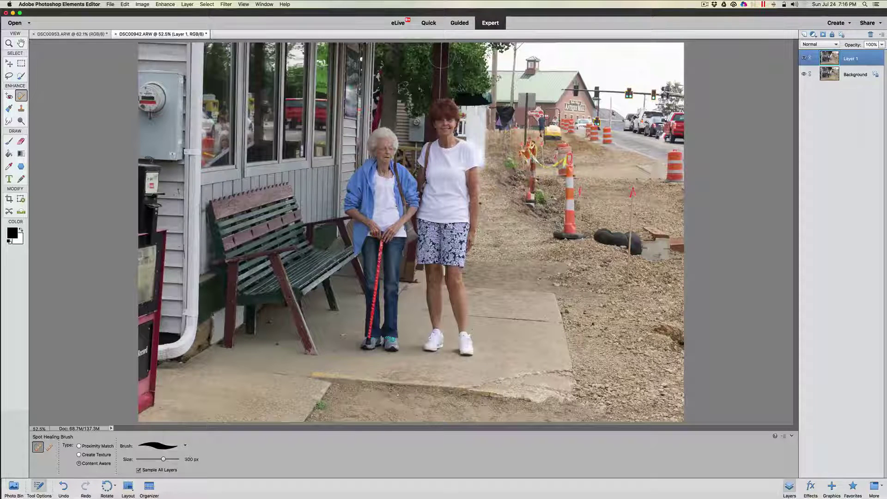
{"action": "mouse_move", "coordinate": [441, 55]}
{"action": "left_mouse_down"}
{"action": "mouse_move", "coordinate": [440, 95]}
{"action": "mouse_move", "coordinate": [454, 69]}
{"action": "left_mouse_up"}
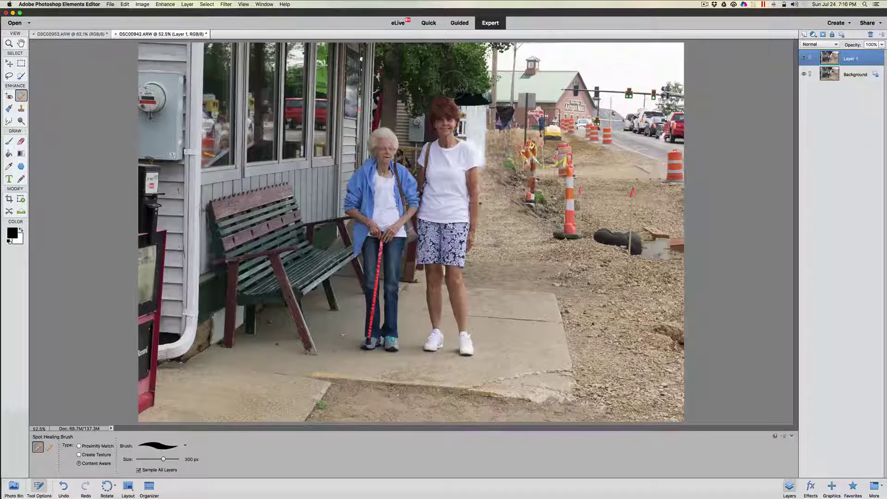
{"action": "key", "text": "bracketleft"}
{"action": "key", "text": "bracketleft"}
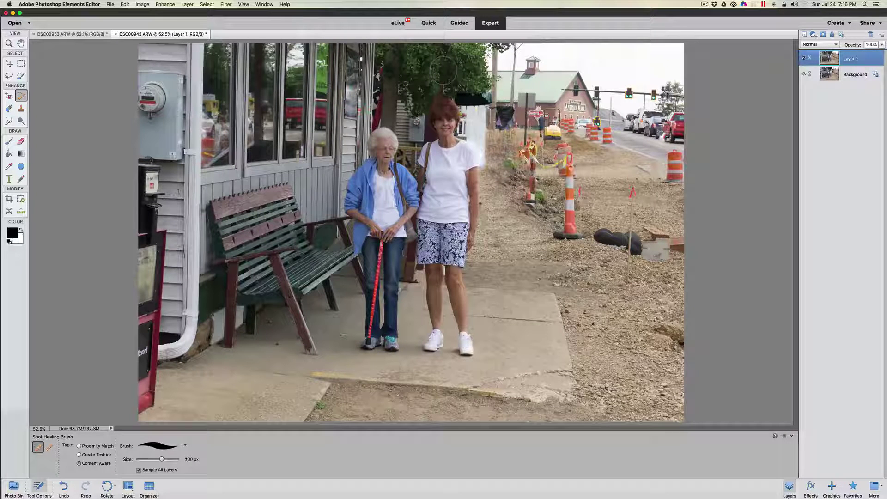
{"action": "key", "text": "bracketright"}
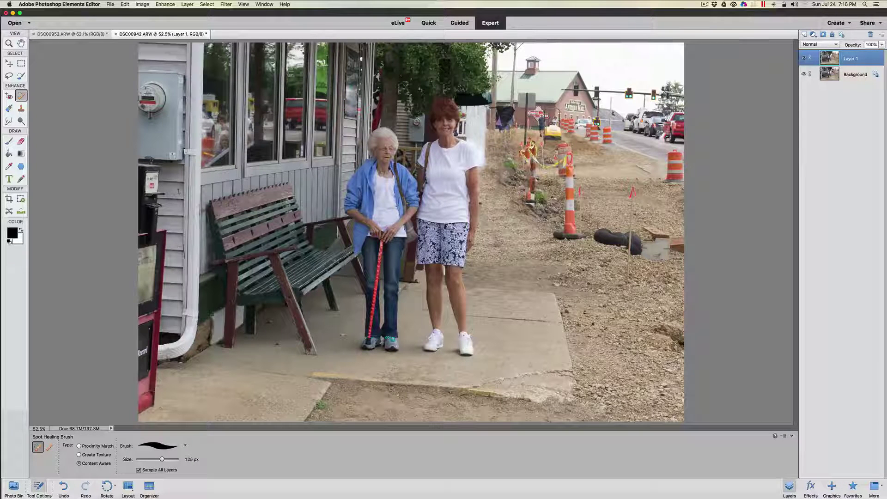
{"action": "left_click_drag", "start_coordinate": [433, 92], "coordinate": [444, 92]}
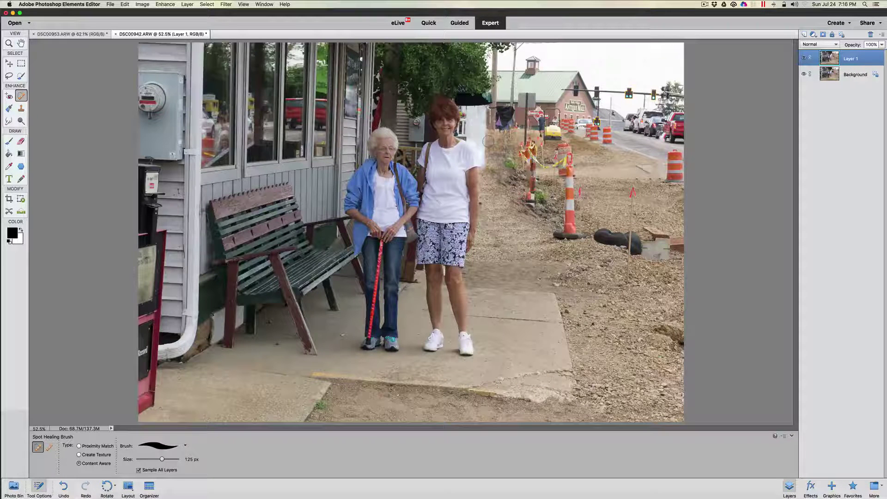
{"action": "key", "text": "bracketleft"}
{"action": "key", "text": "bracketleft"}
{"action": "key", "text": "bracketleft"}
{"action": "key", "text": "bracketleft"}
{"action": "key", "text": "bracketleft"}
{"action": "key", "text": "bracketleft"}
{"action": "key", "text": "bracketleft"}
- Bring the JTC Learning site forward in Chrome and go via Testimonials to its Courses page
{"action": "left_click", "coordinate": [134, 495]}
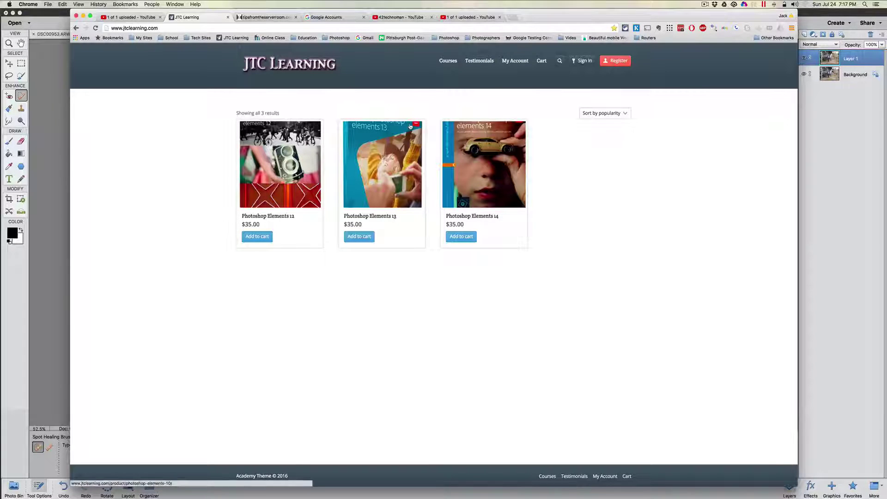
{"action": "left_click", "coordinate": [480, 61]}
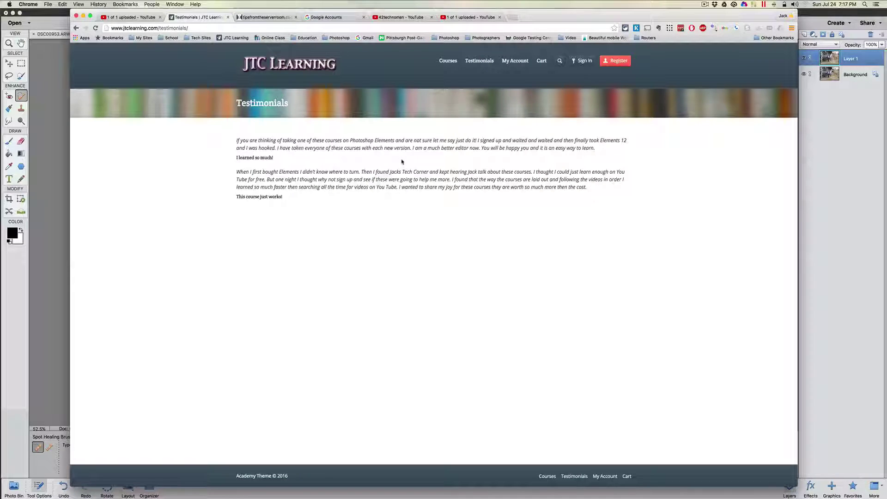
{"action": "left_click", "coordinate": [446, 62]}
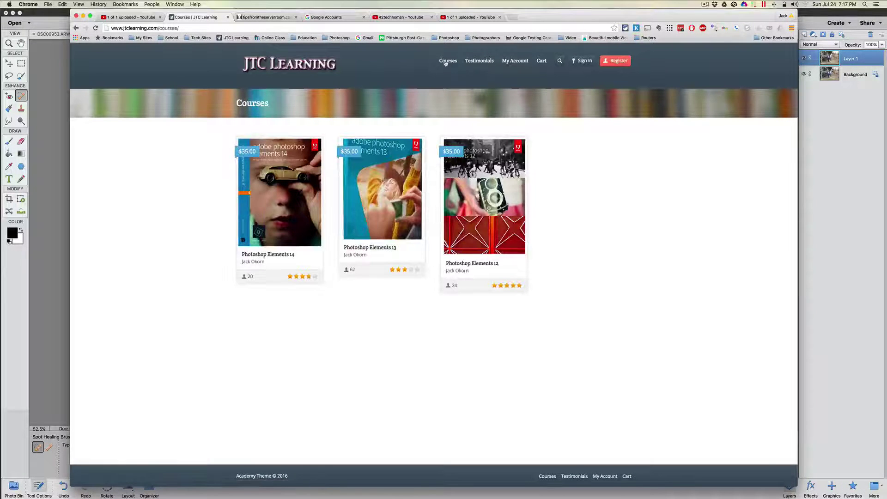